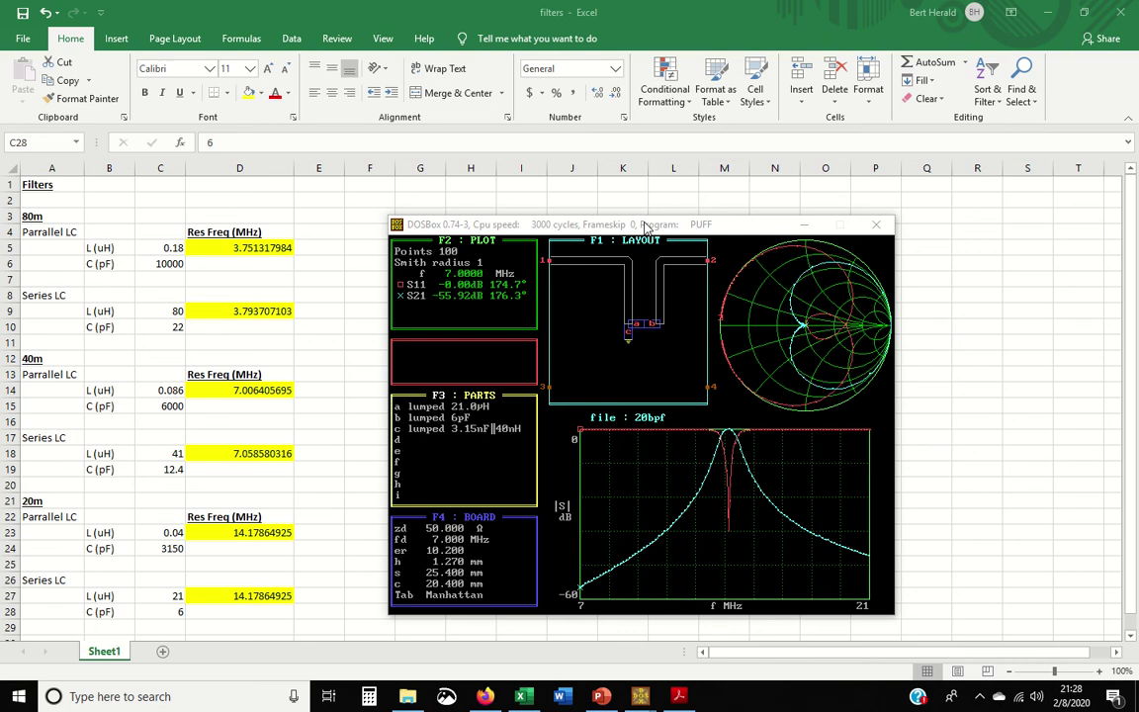
Switch to PUFF in DOSBox and move the plot marker up the 20bpf filter response to 13.6465 MHz
{"action": "left_click", "coordinate": [645, 225]}
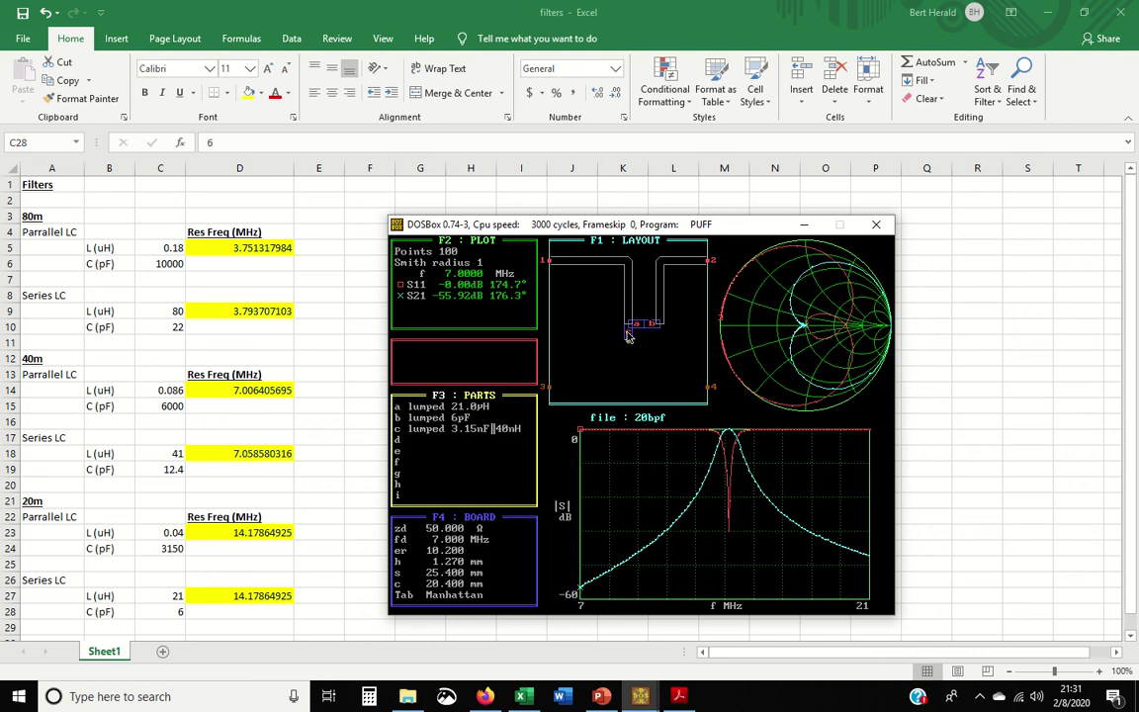
{"action": "key", "text": "c"}
{"action": "key", "text": "Down"}
{"action": "key", "text": "c"}
{"action": "key", "text": "Right"}
{"action": "key", "text": "Right"}
{"action": "key", "text": "Right"}
{"action": "key", "text": "Right"}
{"action": "key", "text": "Right"}
{"action": "key", "text": "Right"}
{"action": "key", "text": "Right"}
{"action": "key", "text": "Right"}
{"action": "key", "text": "Right"}
{"action": "key", "text": "Right"}
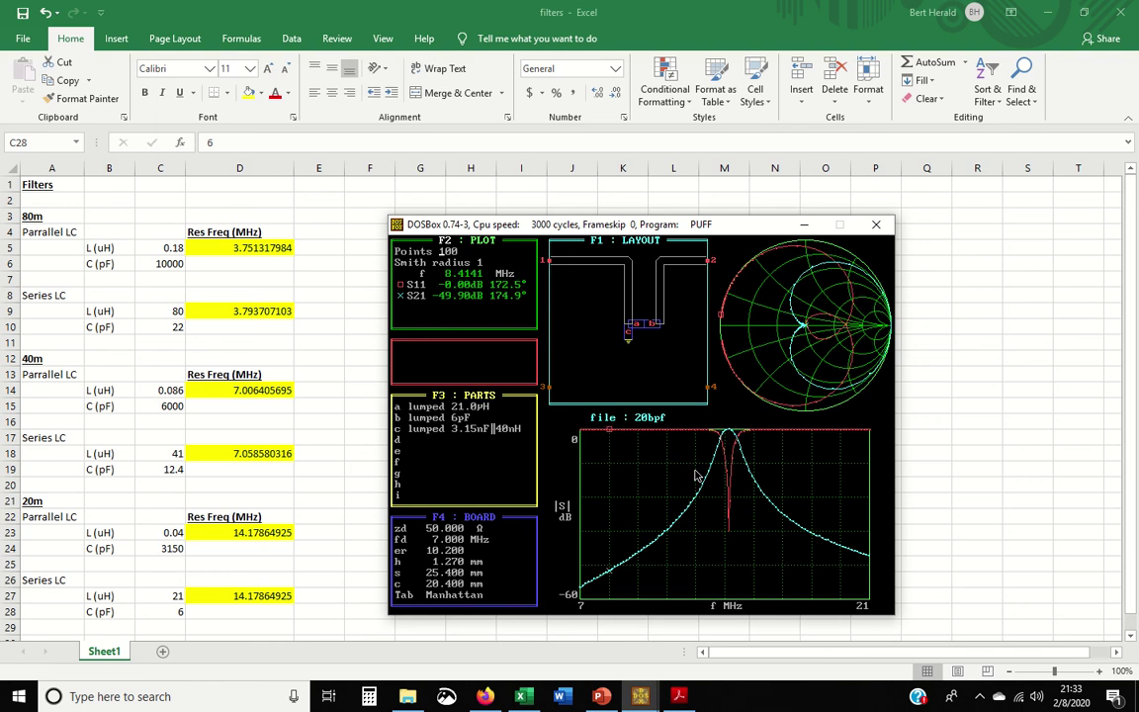
{"action": "key", "text": "Right"}
{"action": "key", "text": "Right"}
{"action": "key", "text": "Right"}
{"action": "key", "text": "Right"}
{"action": "key", "text": "Right"}
{"action": "key", "text": "Right"}
{"action": "key", "text": "Right"}
{"action": "key", "text": "Right"}
{"action": "key", "text": "Right"}
{"action": "key", "text": "Right"}
{"action": "key", "text": "Right"}
{"action": "key", "text": "Right"}
{"action": "key", "text": "Right"}
{"action": "key", "text": "Right"}
{"action": "key", "text": "Right"}
{"action": "key", "text": "Right"}
{"action": "key", "text": "Right"}
{"action": "key", "text": "Right"}
{"action": "key", "text": "Right"}
{"action": "key", "text": "Right"}
{"action": "key", "text": "Right"}
{"action": "key", "text": "Right"}
{"action": "key", "text": "Right"}
{"action": "key", "text": "Right"}
{"action": "key", "text": "Right"}
{"action": "key", "text": "Right"}
{"action": "key", "text": "Right"}
{"action": "key", "text": "Right"}
{"action": "key", "text": "Right"}
{"action": "key", "text": "Right"}
{"action": "key", "text": "Right"}
{"action": "key", "text": "Right"}
{"action": "key", "text": "Right"}
{"action": "key", "text": "Right"}
{"action": "key", "text": "Right"}
{"action": "key", "text": "Right"}
{"action": "key", "text": "Right"}
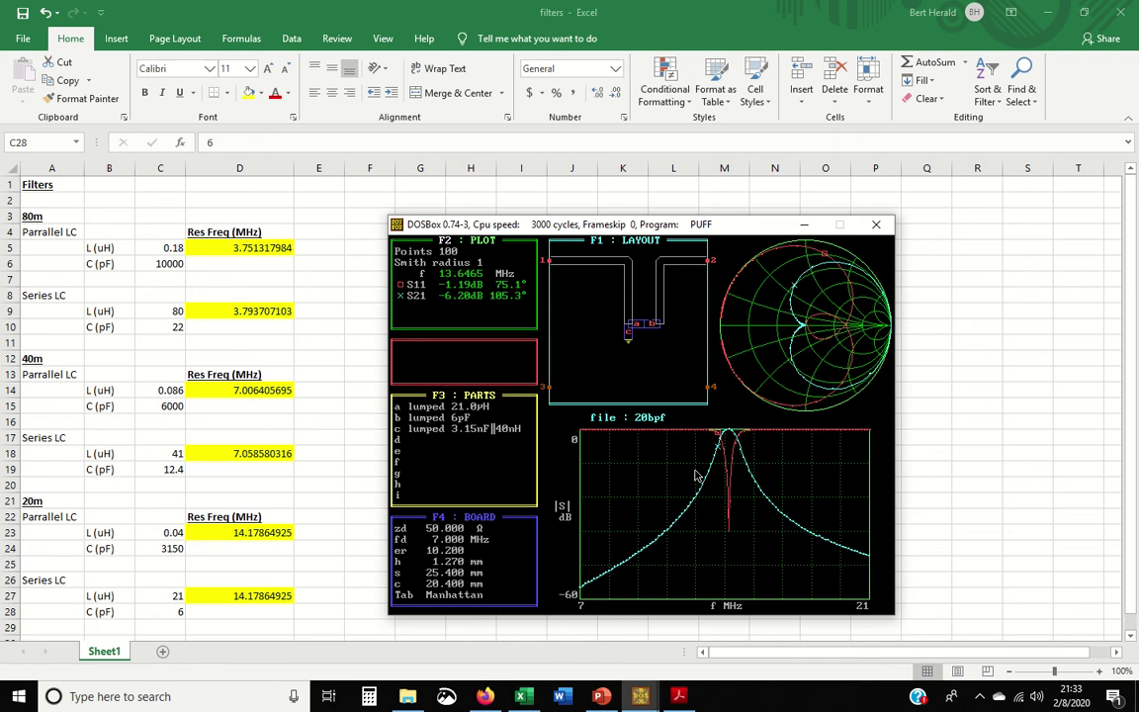
Trace the passband around the response peak by advancing the plot marker to 14.0707 MHz and on to 14.3535 MHz
{"action": "key", "text": "Right"}
{"action": "key", "text": "Right"}
{"action": "key", "text": "Right"}
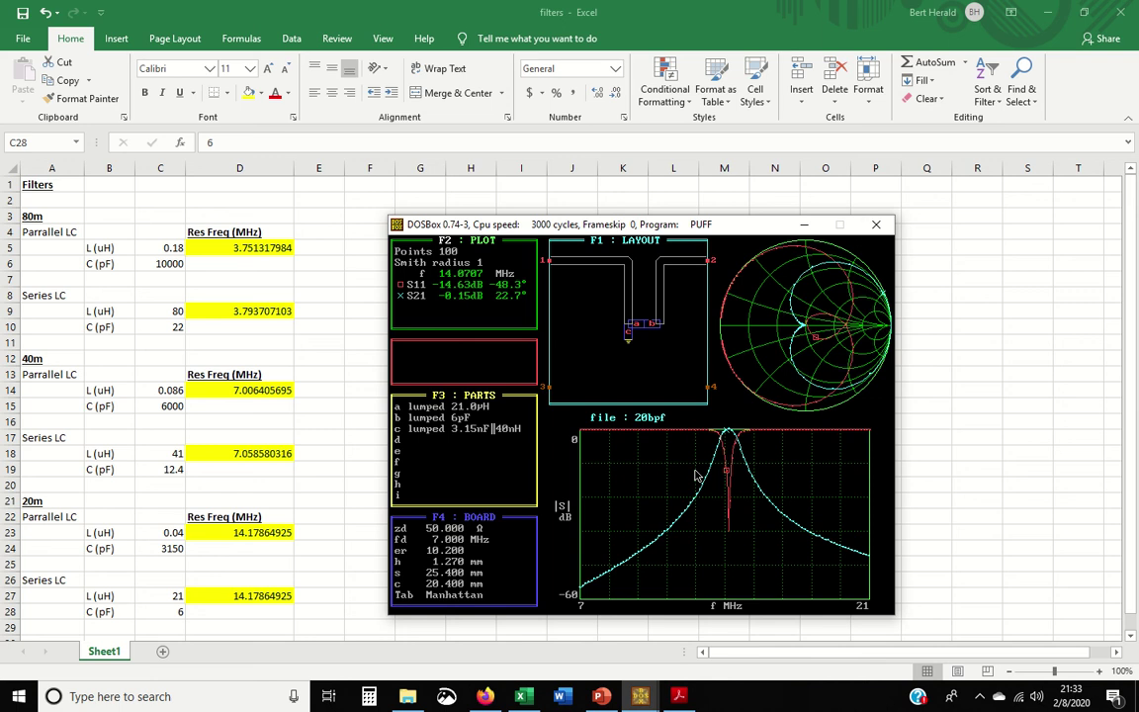
{"action": "key", "text": "Right"}
{"action": "key", "text": "Right"}
{"action": "key", "text": "Right"}
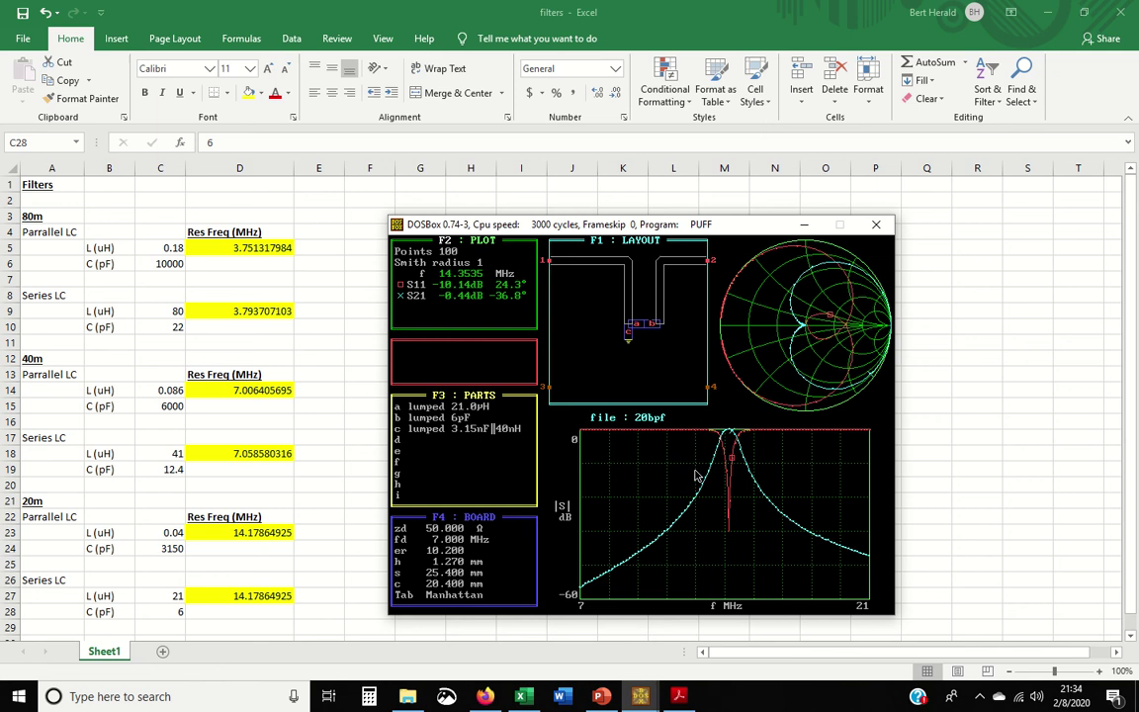
Examine the upper skirt of the filter response by advancing the plot marker through 14.6364 MHz to 14.9192 MHz
{"action": "key", "text": "Right"}
{"action": "key", "text": "Right"}
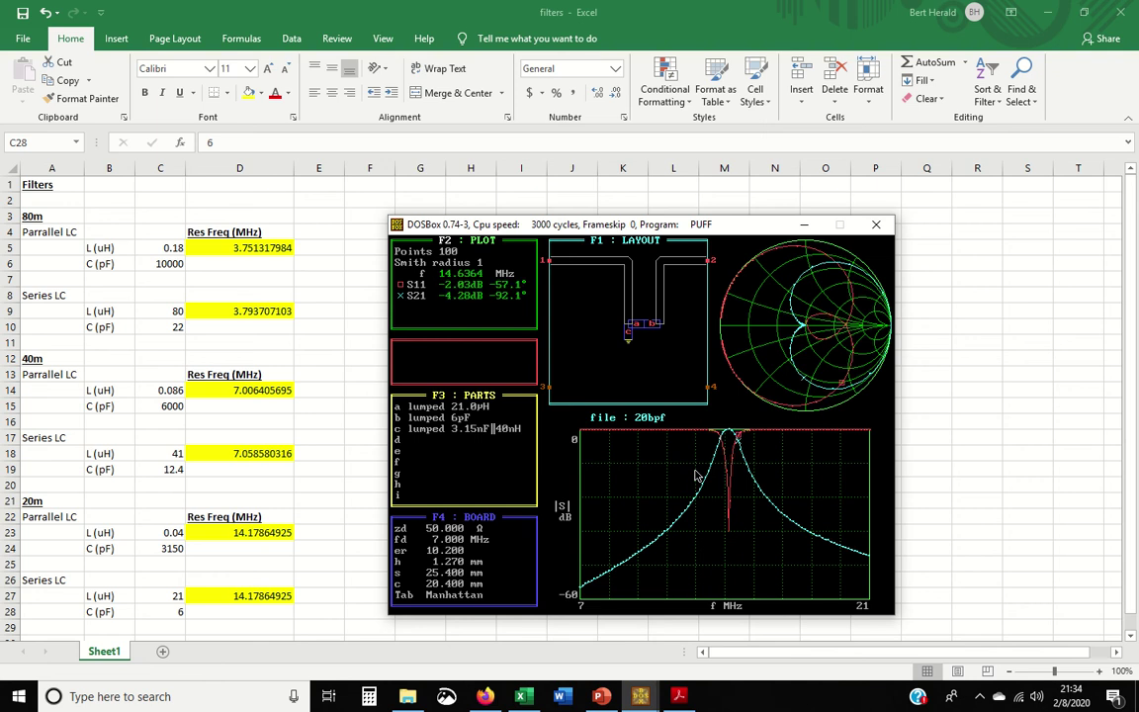
{"action": "key", "text": "Right"}
{"action": "key", "text": "Right"}
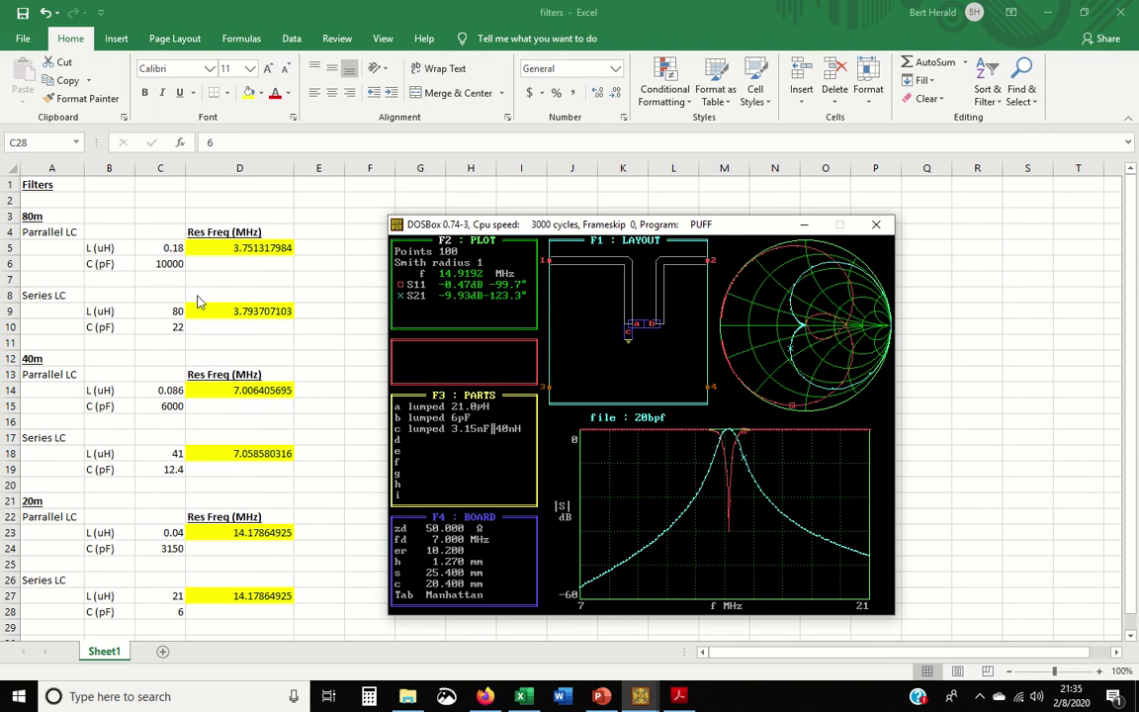
Switch to the Excel filters workbook and examine the resonant frequency formula of the 80m parallel LC in cell D5
{"action": "left_click", "coordinate": [218, 249]}
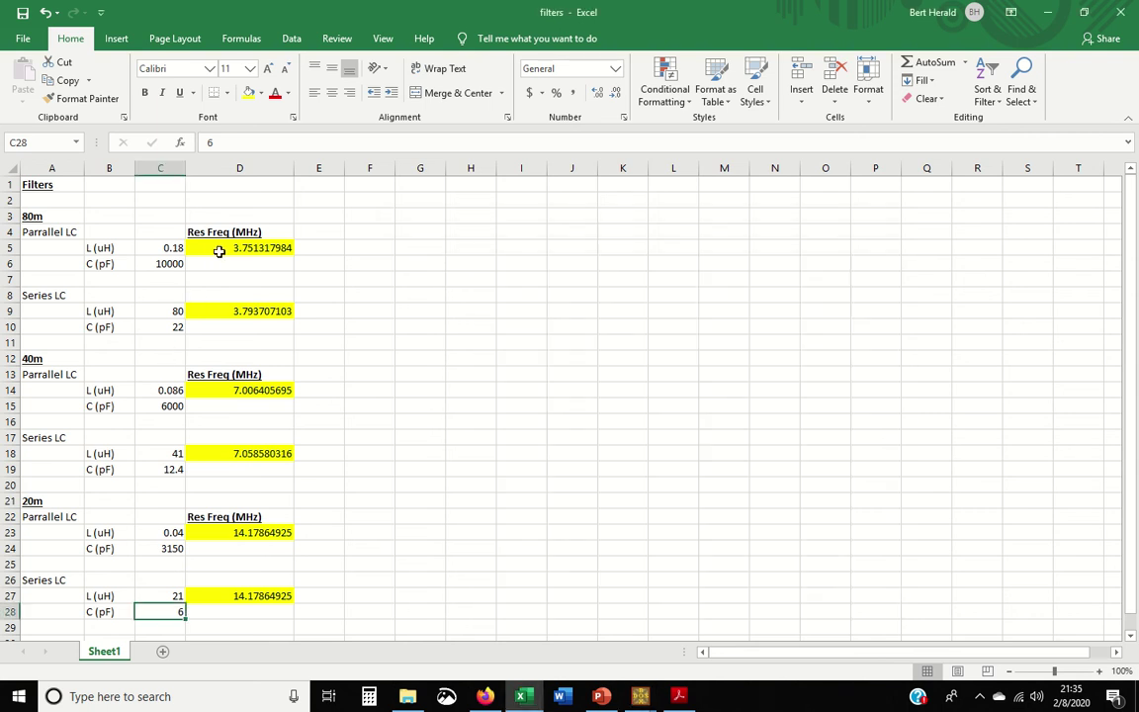
{"action": "left_click", "coordinate": [219, 248]}
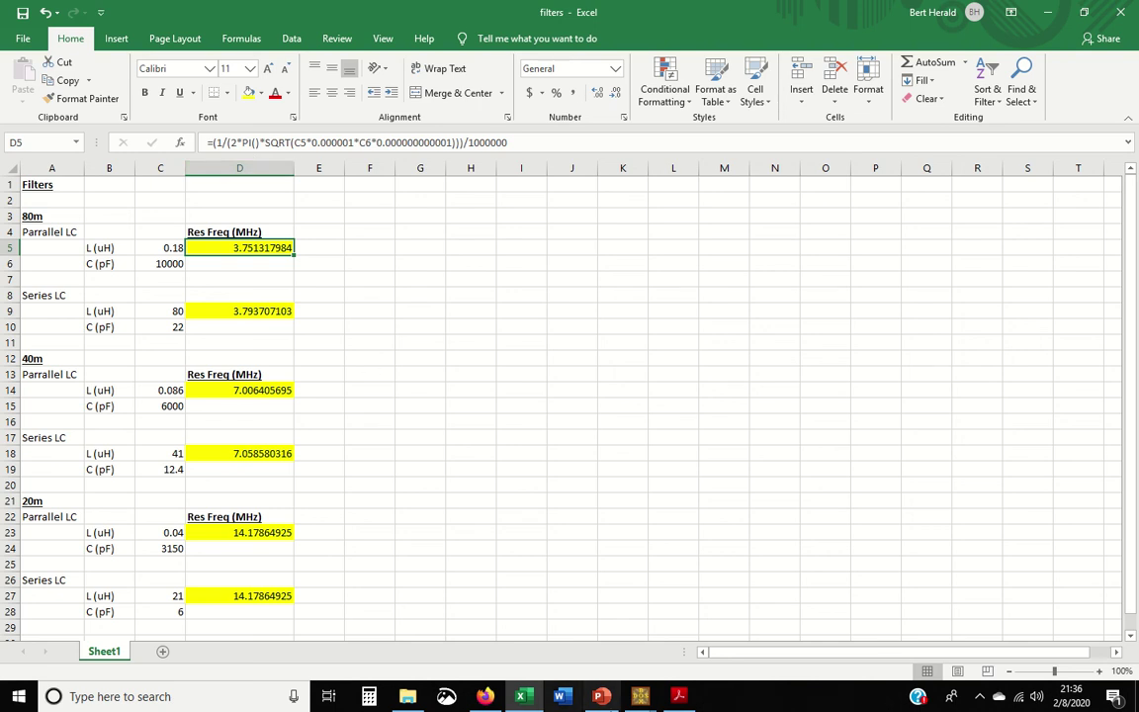
Bring the PUFF filter simulation in DOSBox back in front of the workbook
{"action": "mouse_move", "coordinate": [637, 702]}
{"action": "left_click", "coordinate": [682, 653]}
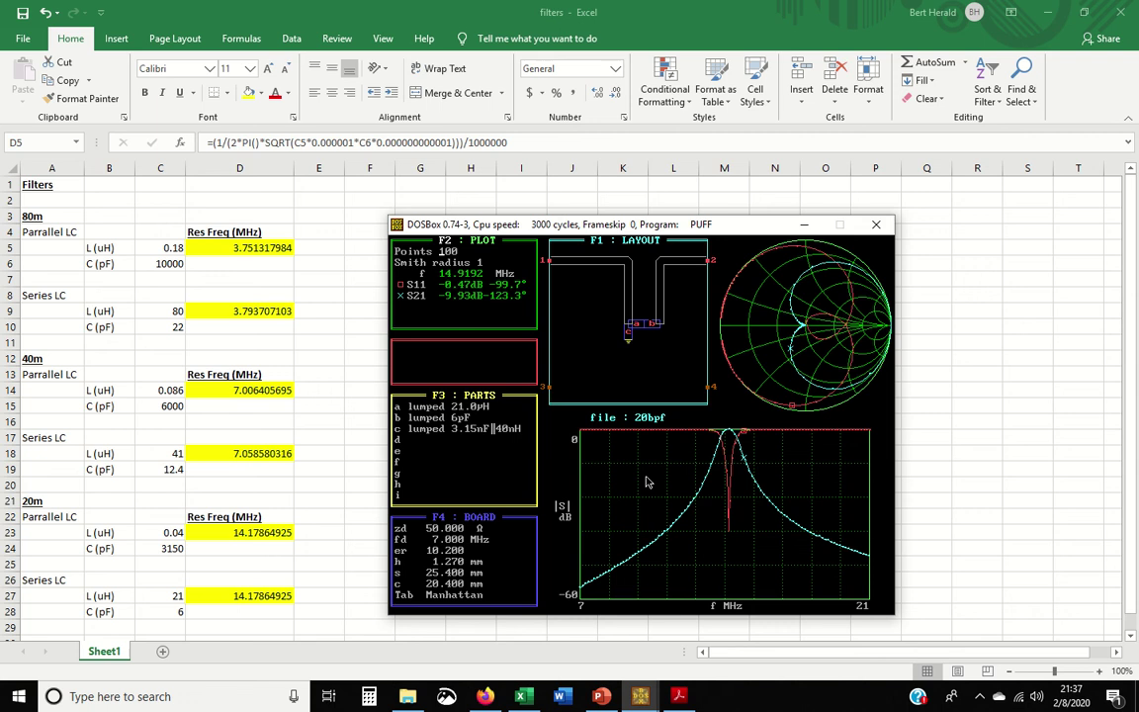
{"action": "left_click", "coordinate": [605, 697]}
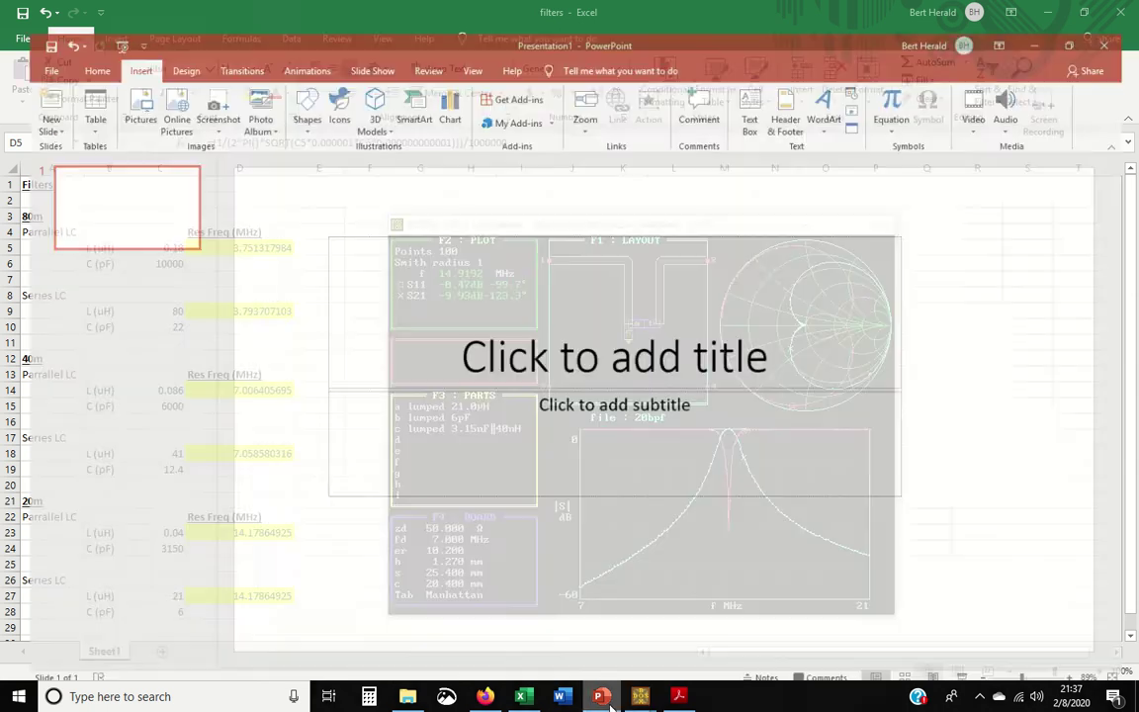
{"action": "left_click", "coordinate": [605, 697]}
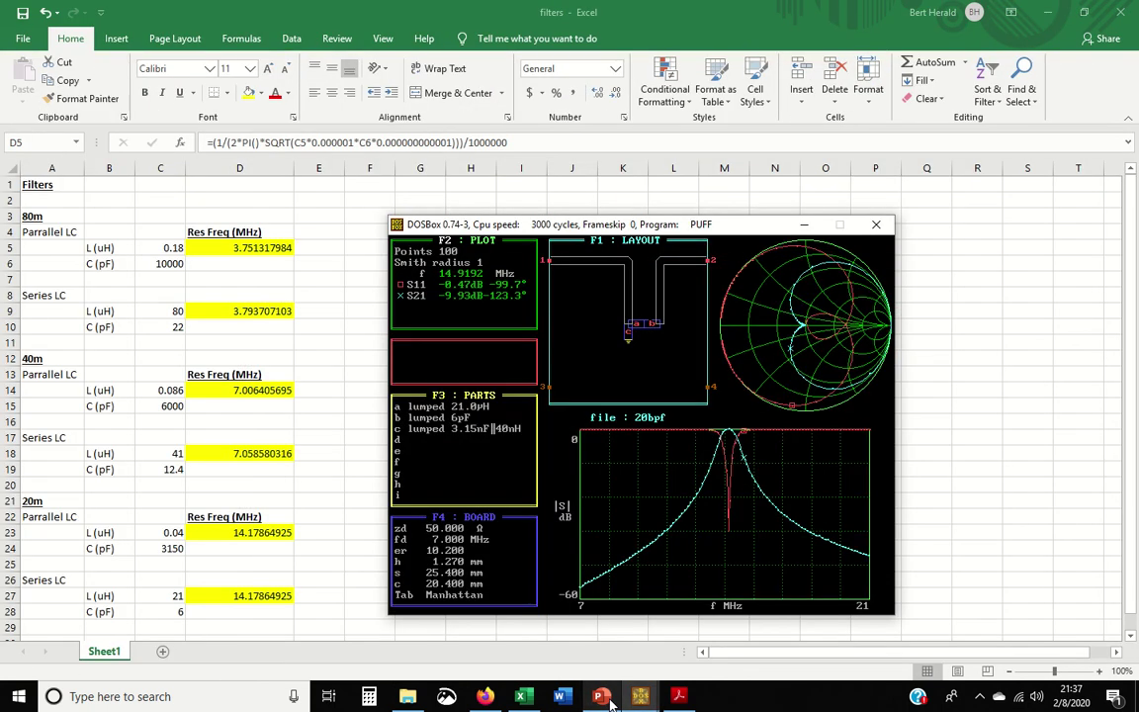
{"action": "key", "text": "super"}
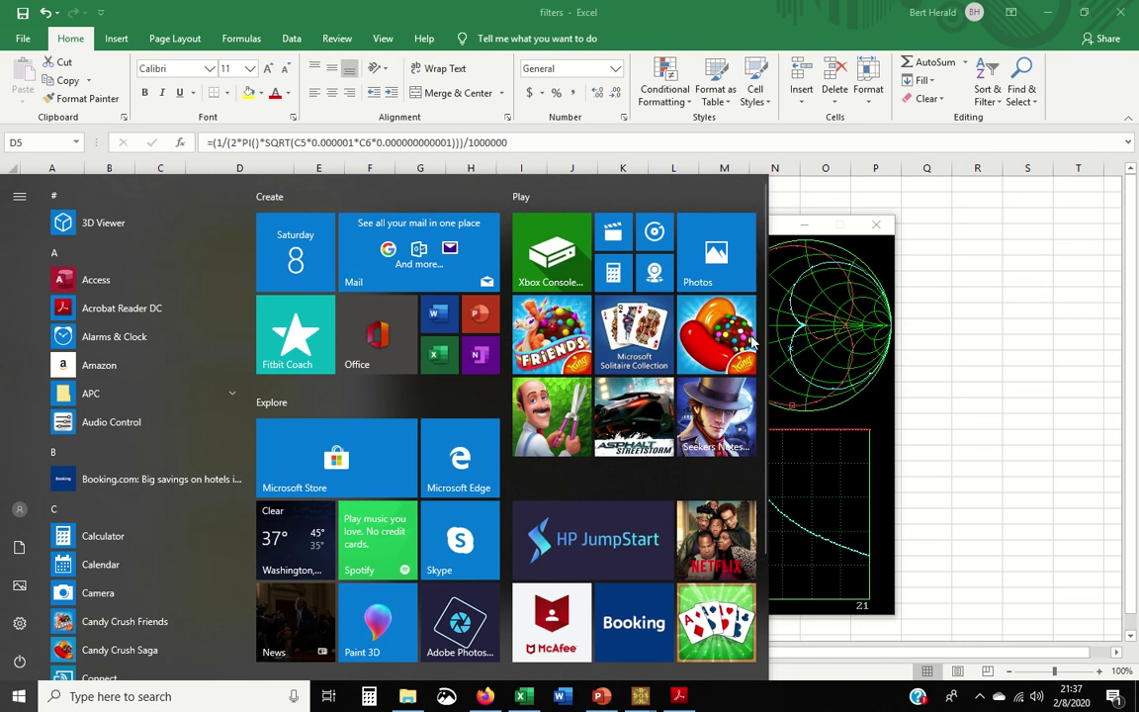
{"action": "left_click", "coordinate": [652, 8]}
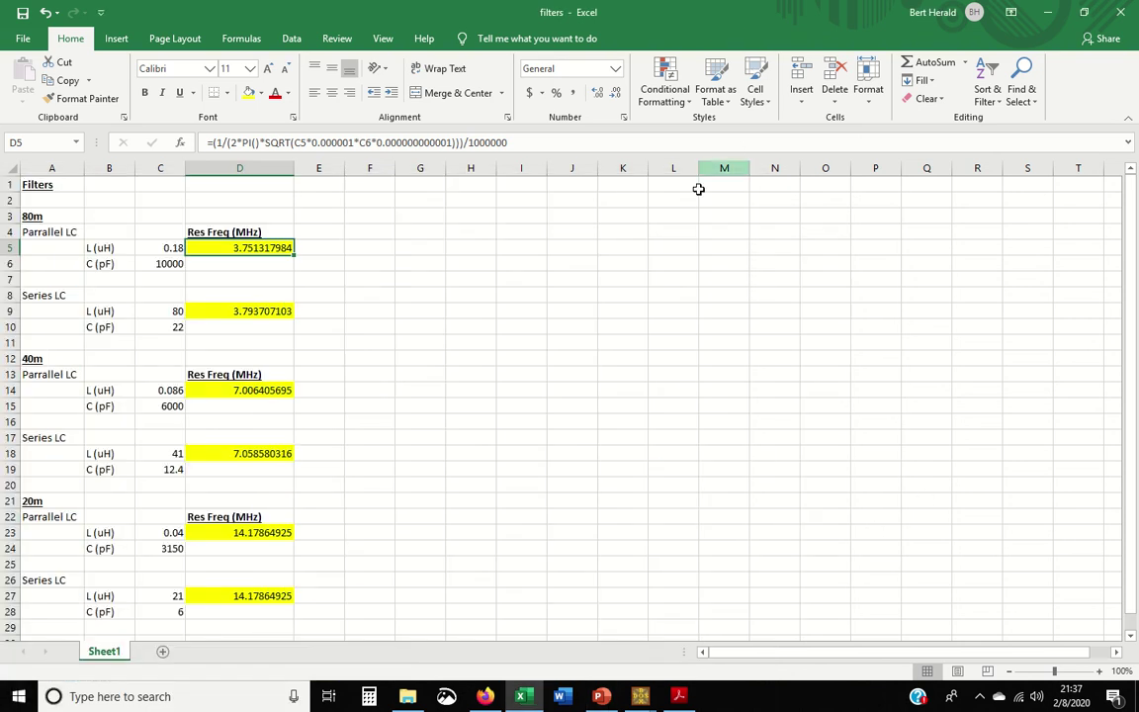